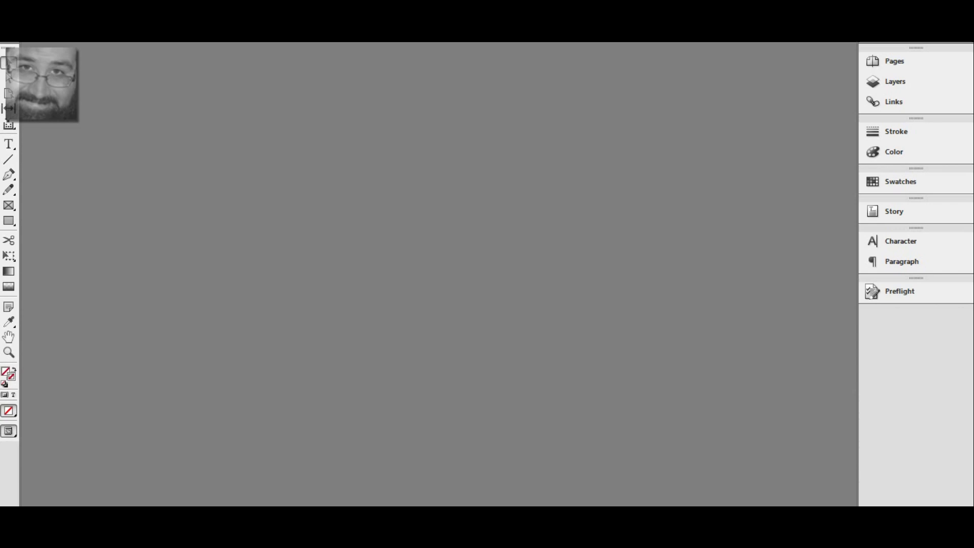
Create a new 3.5 × 2 in US Business Card document with 0.125 in margins on all four sides.
key("ctrl+n")
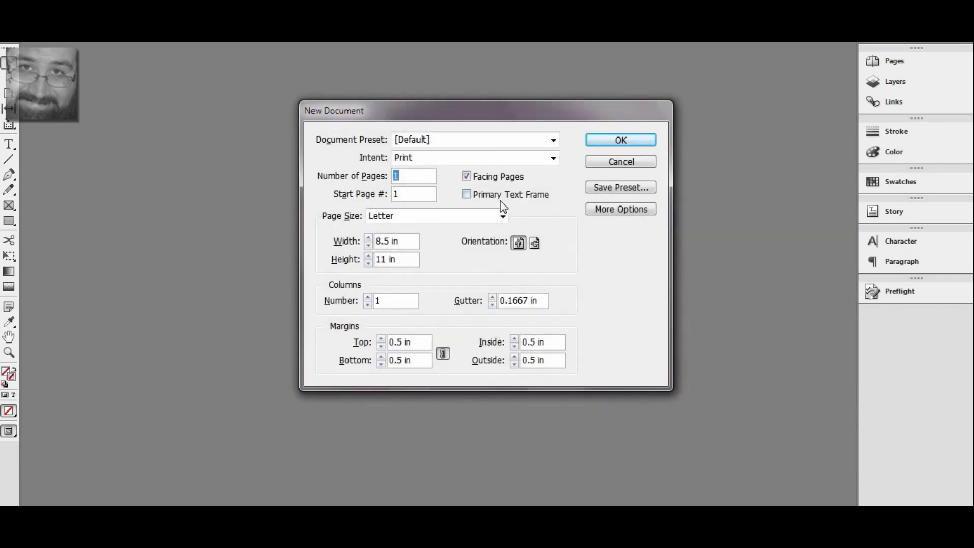
left_click(503, 216)
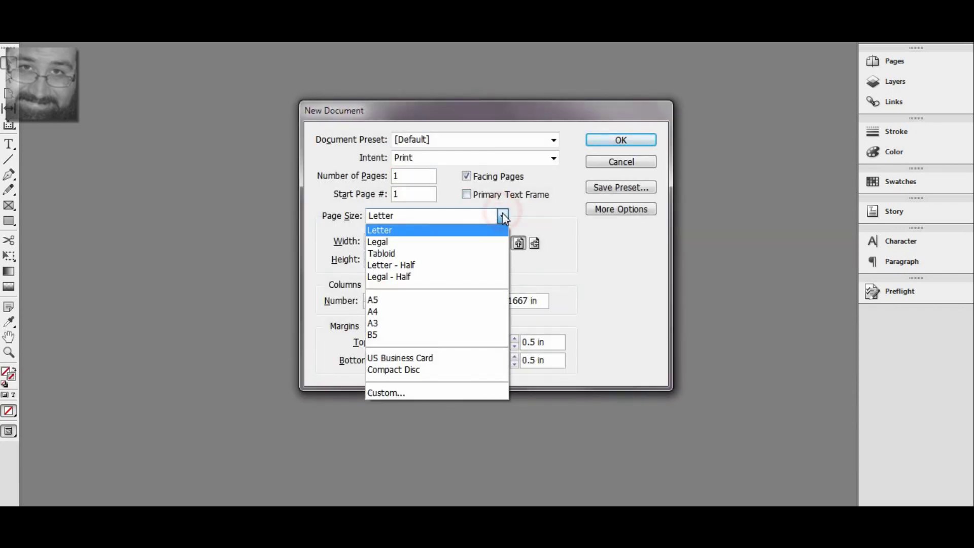
left_click(432, 359)
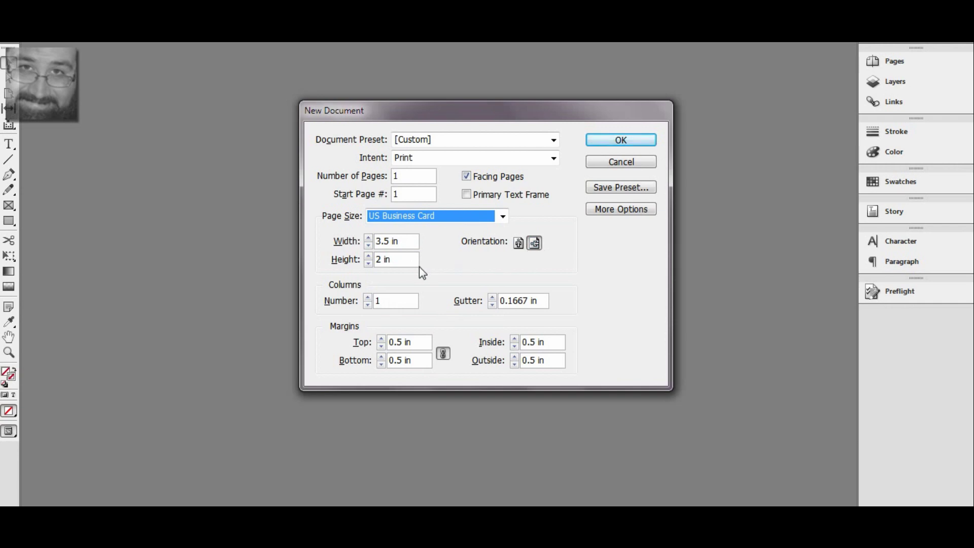
left_click(399, 343)
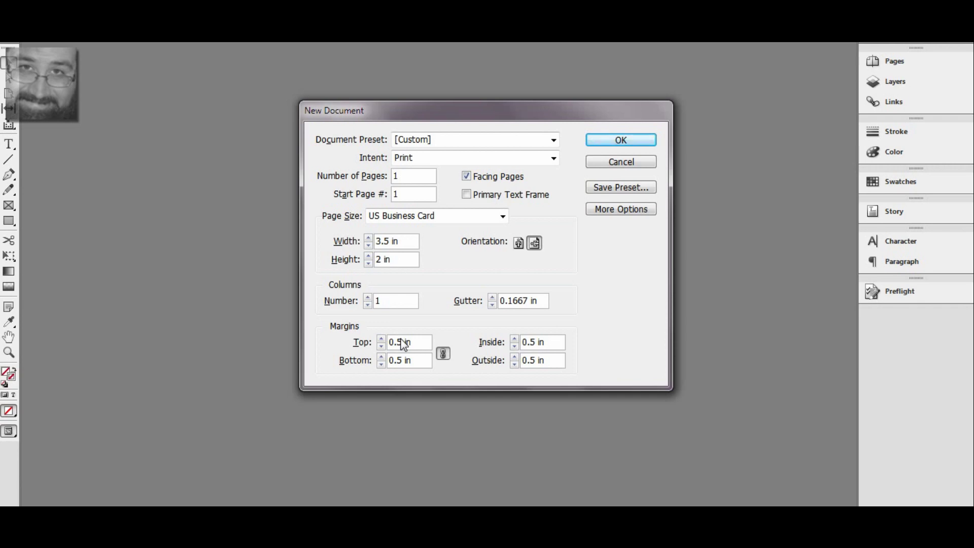
type("125")
key("Tab")
left_click(609, 138)
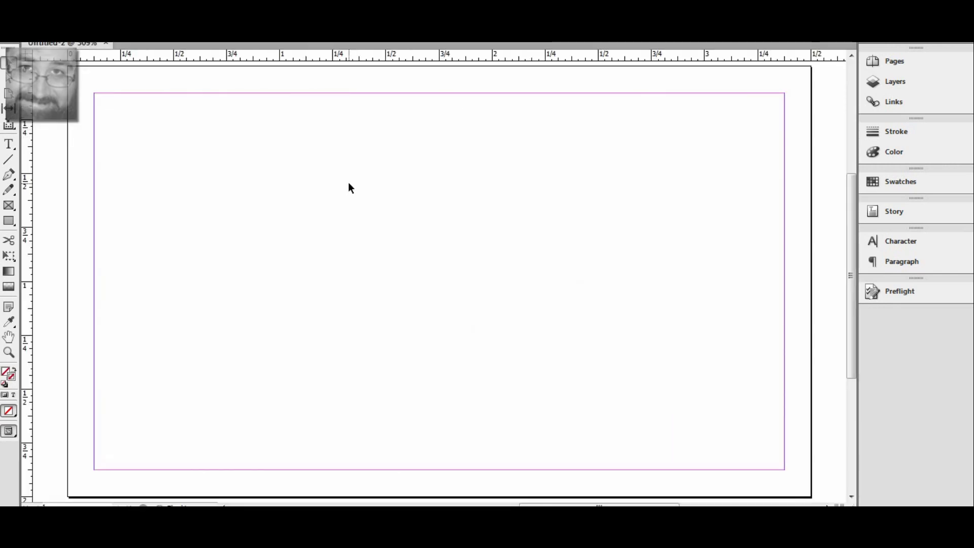
Zoom out and place the EU business-card image on the page.
key("ctrl+minus")
key("ctrl+minus")
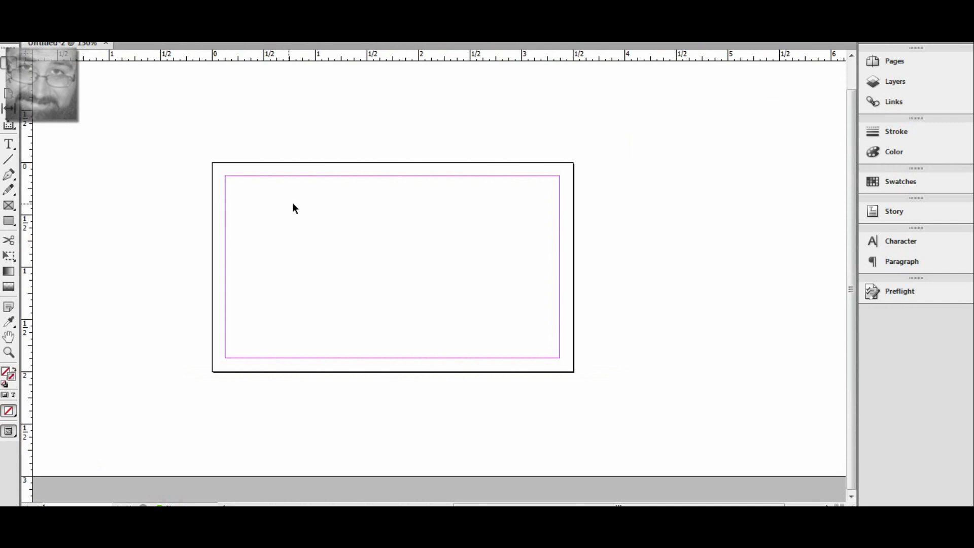
key("ctrl+d")
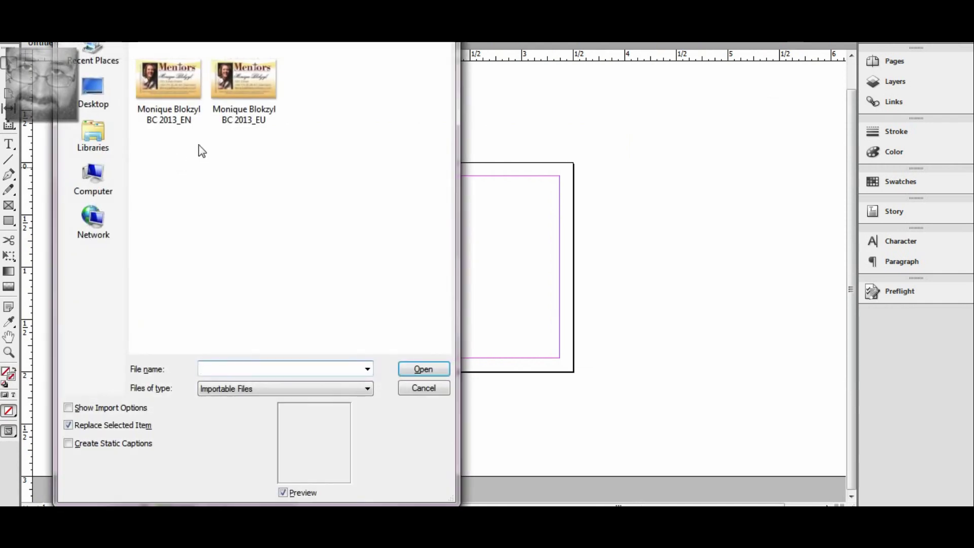
left_click(264, 120)
left_click(425, 369)
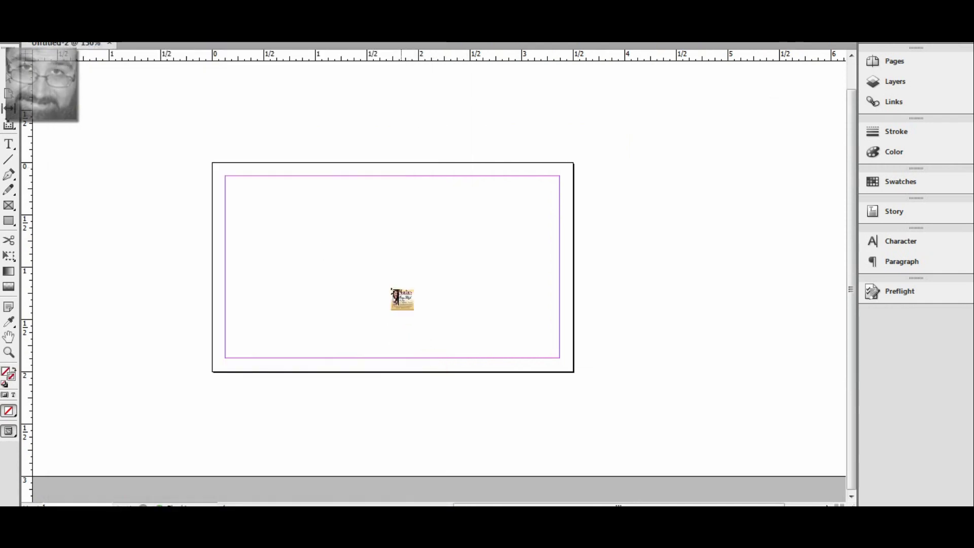
left_click(171, 133)
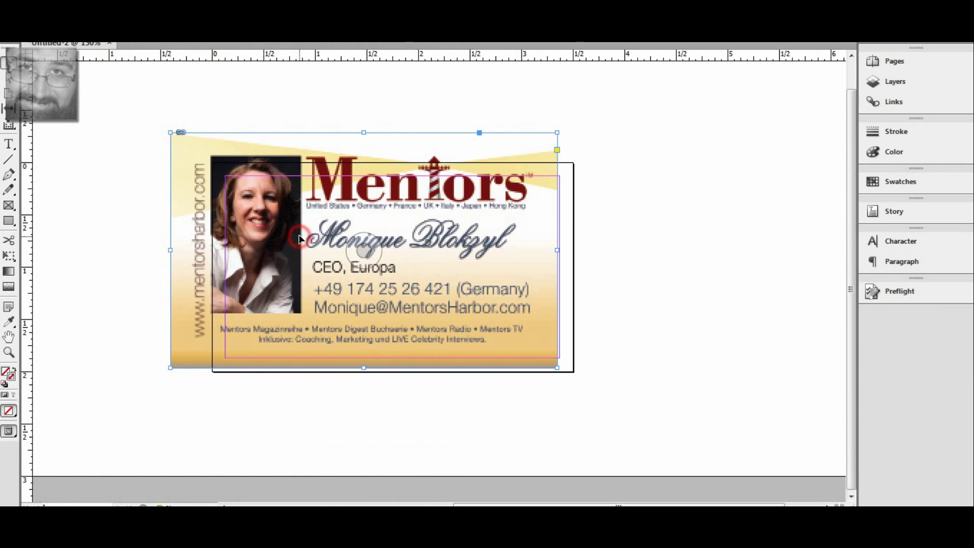
Align the card image with the bleed edges and add a vertical guide.
mouse_move(300, 247)
left_mouse_down()
mouse_move(310, 272)
mouse_move(310, 258)
left_mouse_up()
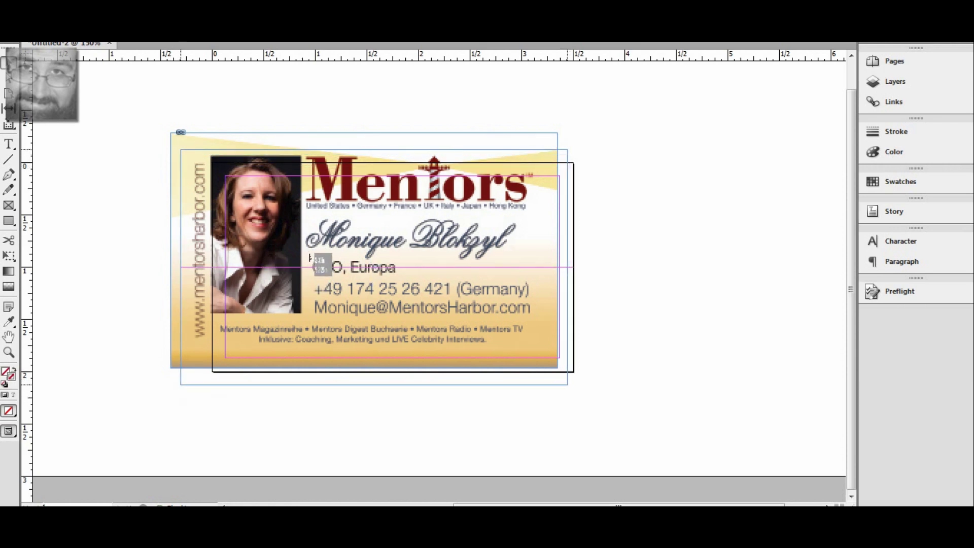
left_click_drag(310, 258, 328, 256)
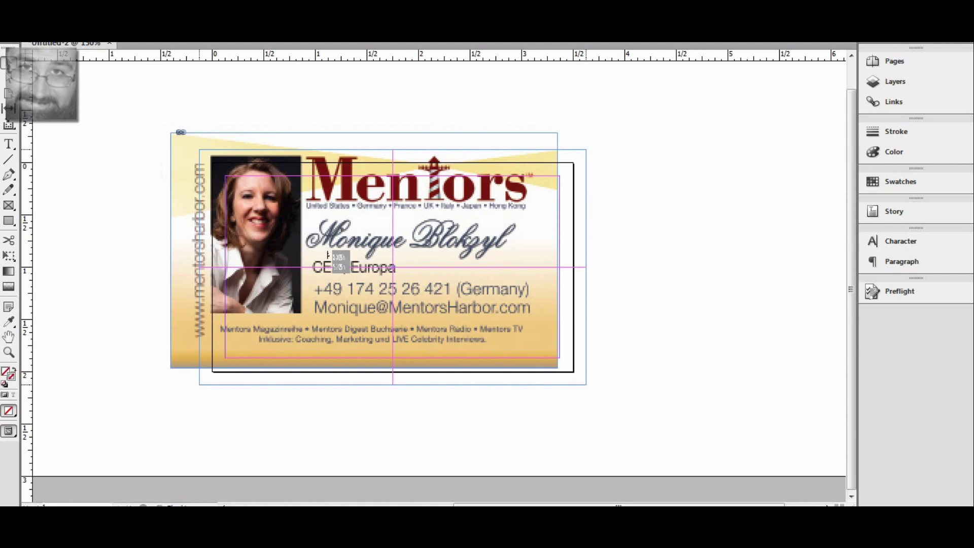
left_click_drag(328, 257, 329, 255)
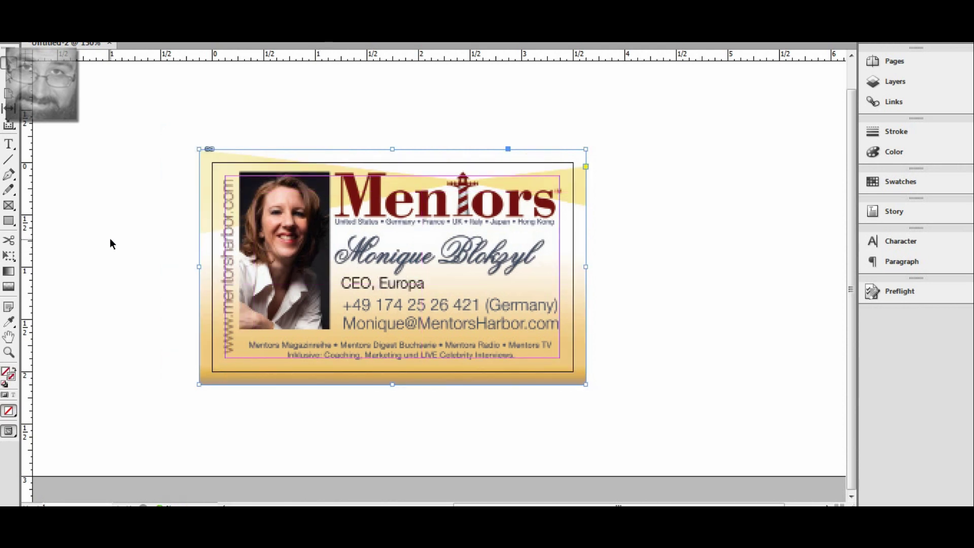
left_click_drag(26, 272, 28, 302)
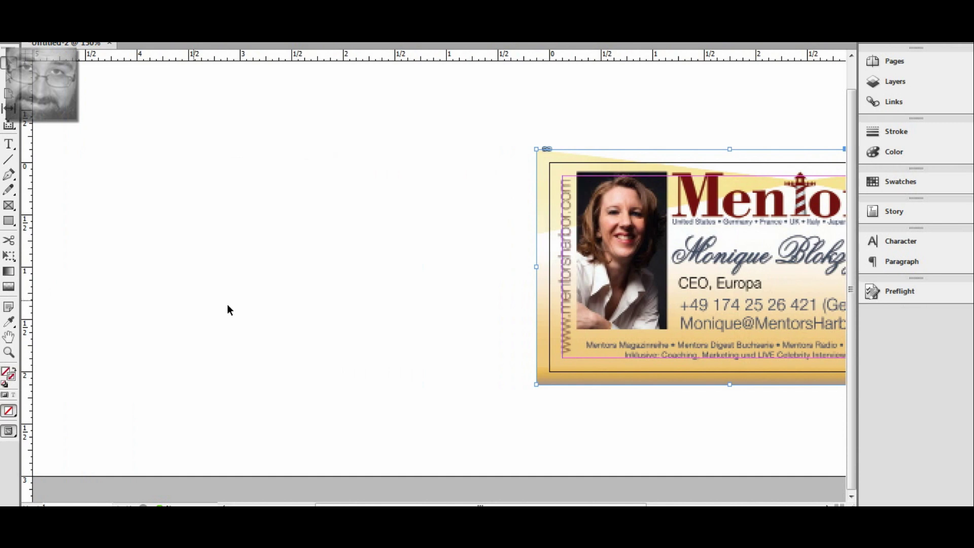
left_click_drag(432, 505, 554, 488)
left_click(427, 265)
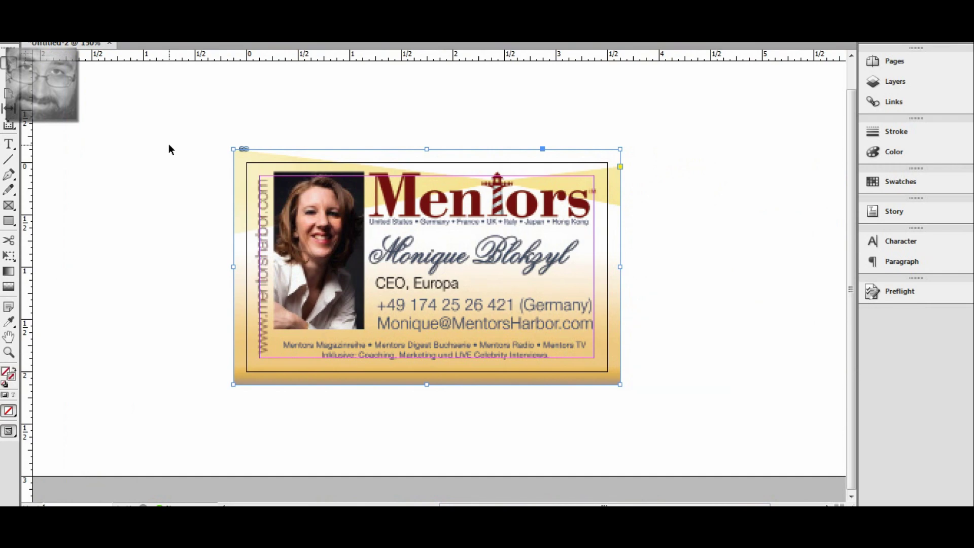
Export as Adobe PDF (Print), overwriting the existing EU business-card PDF.
key("ctrl+e")
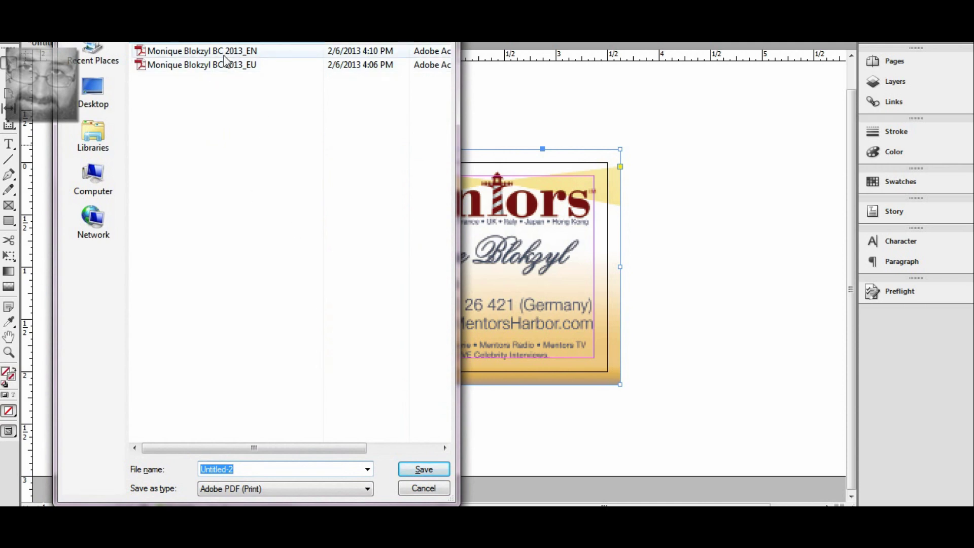
left_click(222, 71)
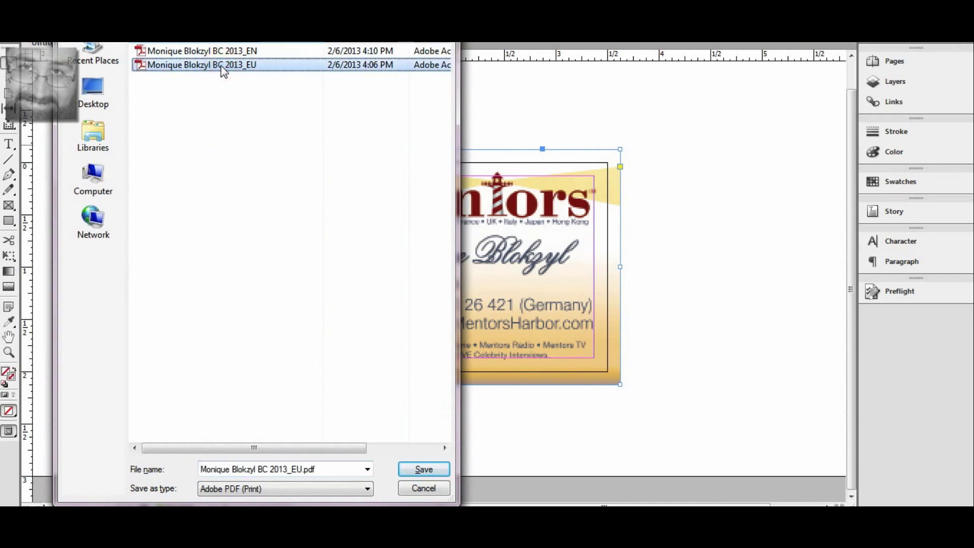
mouse_move(335, 0)
left_mouse_down()
mouse_move(405, 155)
mouse_move(519, 358)
mouse_move(487, 329)
mouse_move(497, 383)
mouse_move(530, 345)
mouse_move(512, 332)
mouse_move(510, 343)
mouse_move(530, 350)
mouse_move(424, 265)
mouse_move(339, 6)
left_mouse_up()
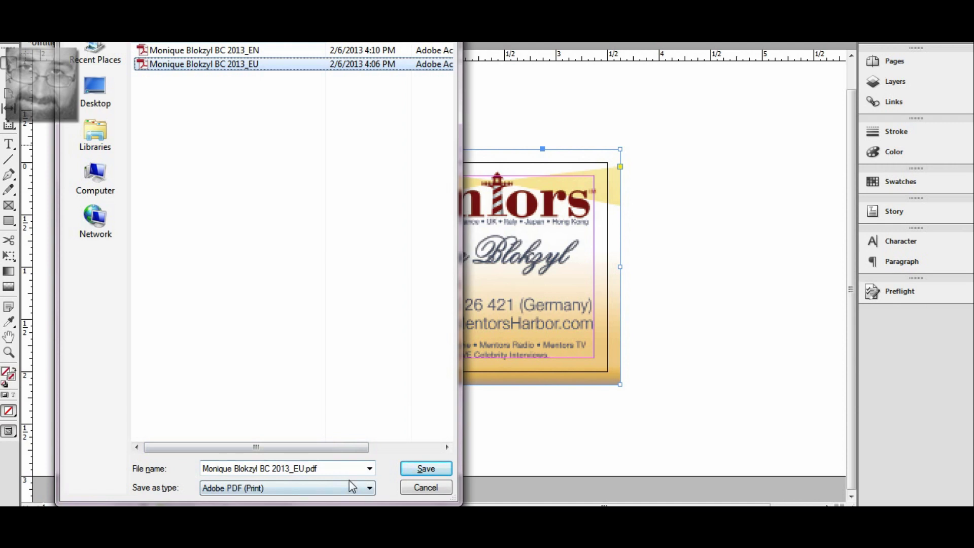
left_click(435, 472)
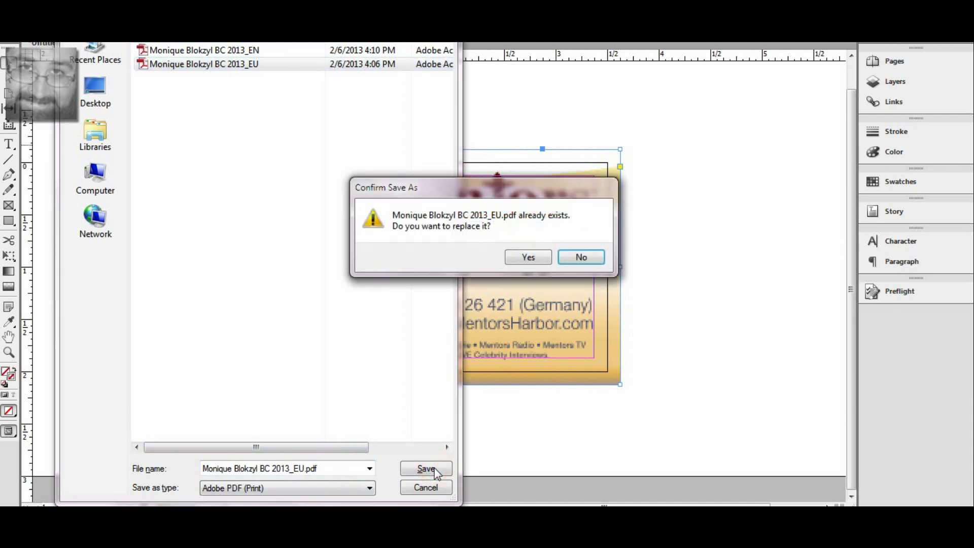
left_click(528, 256)
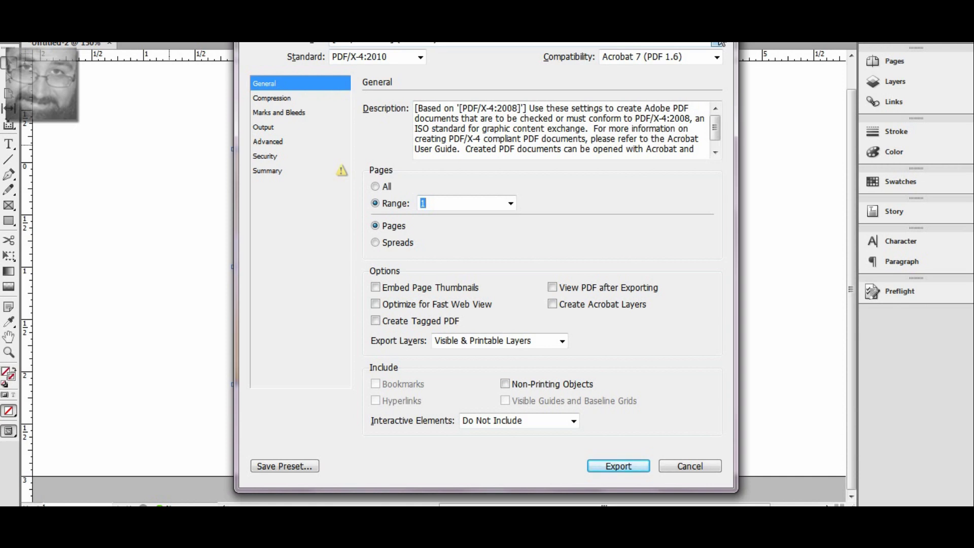
left_click(721, 44)
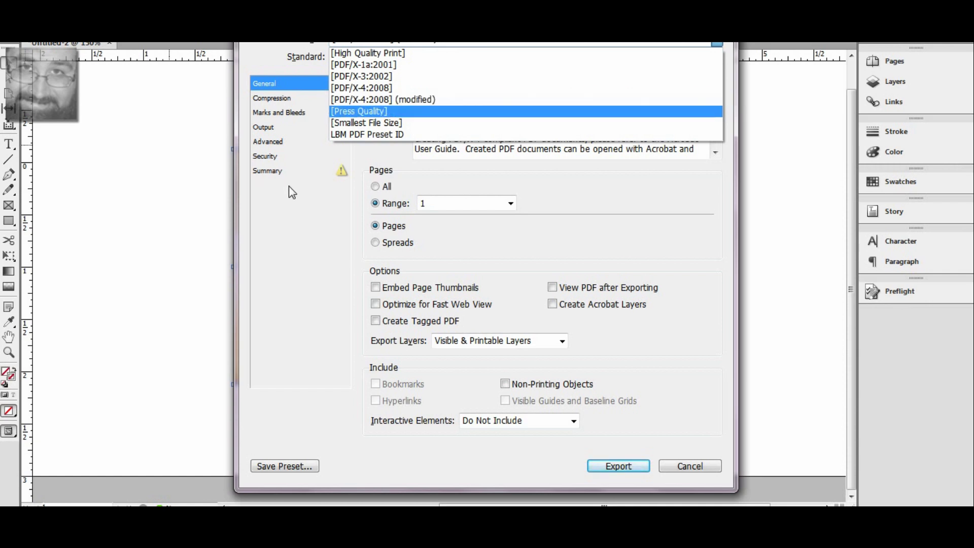
left_click(283, 234)
Look through the Compression, Marks and Bleeds, Output, Advanced, Security and Summary panels.
left_click(279, 100)
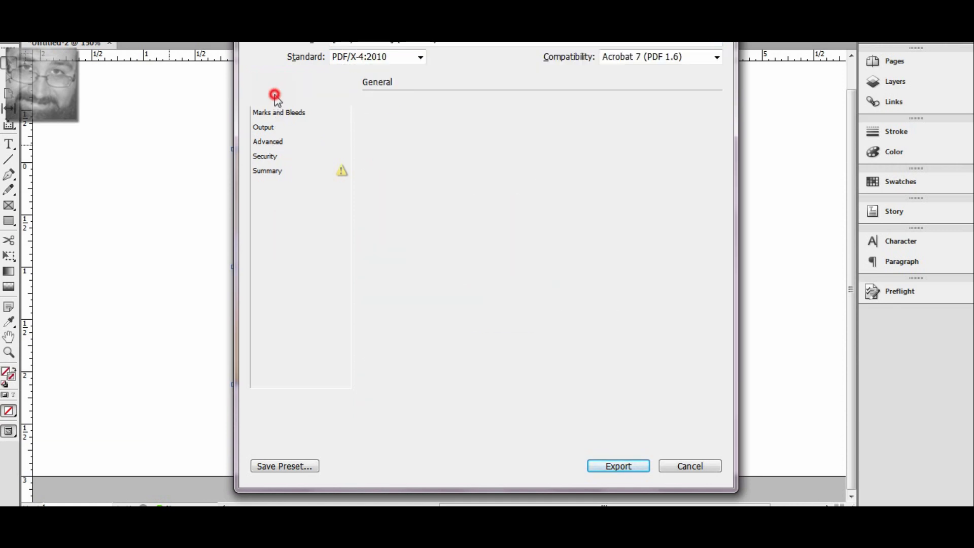
left_click(273, 116)
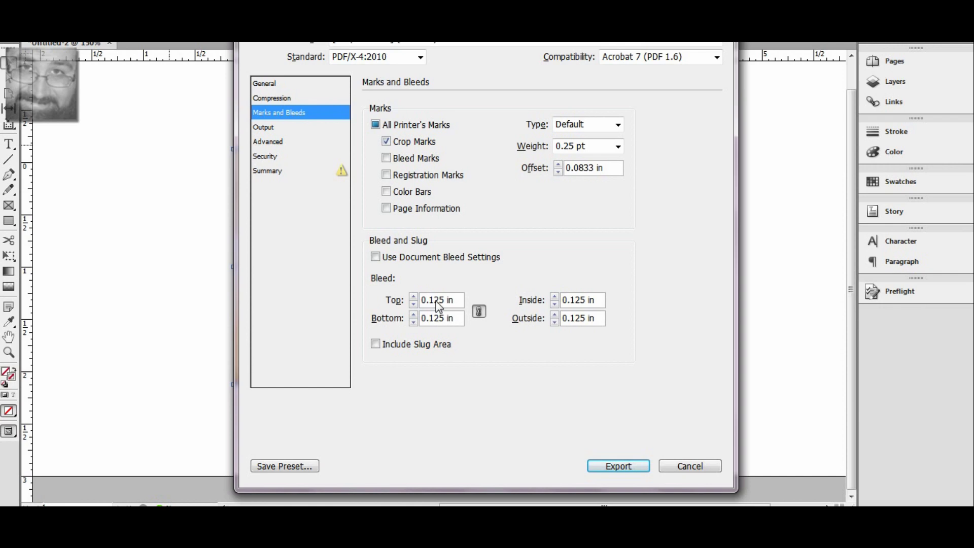
left_click(289, 128)
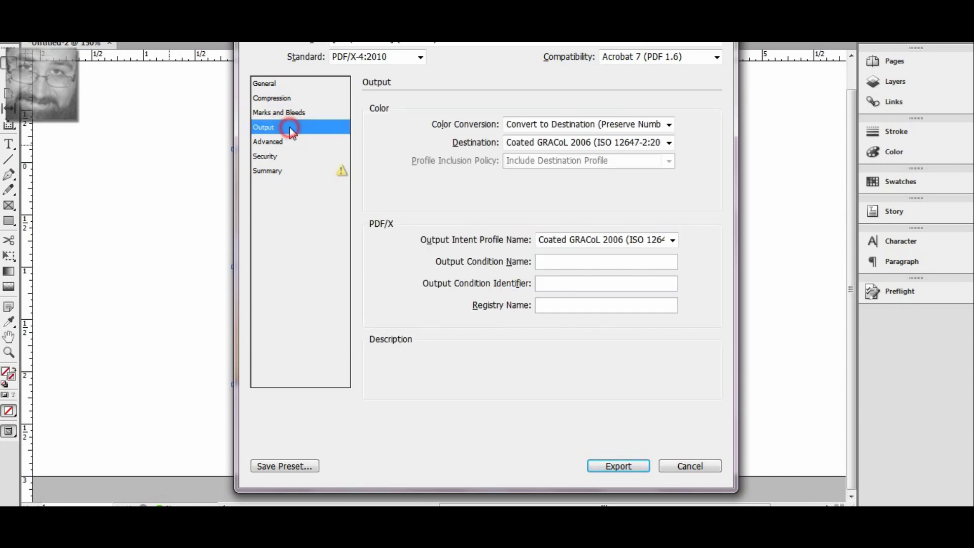
left_click(282, 145)
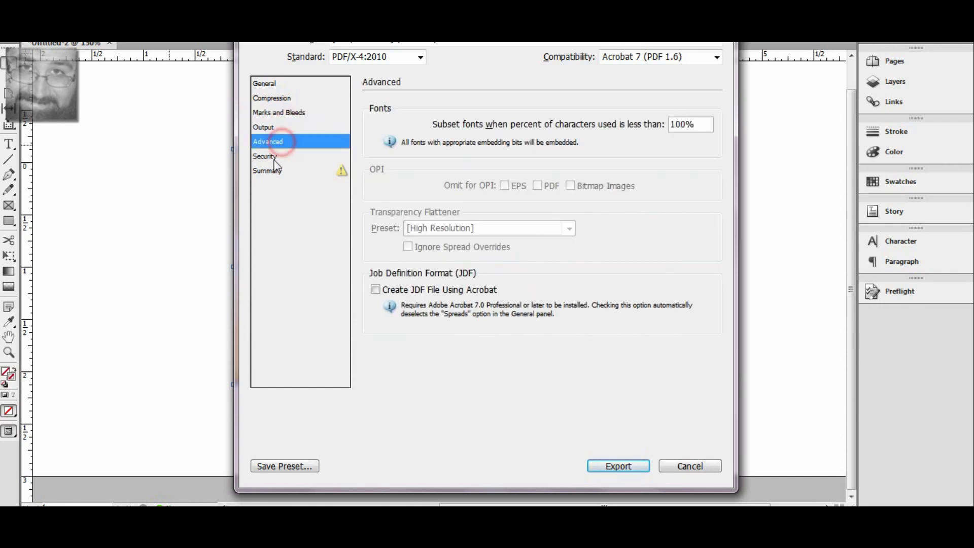
left_click(273, 158)
left_click(272, 171)
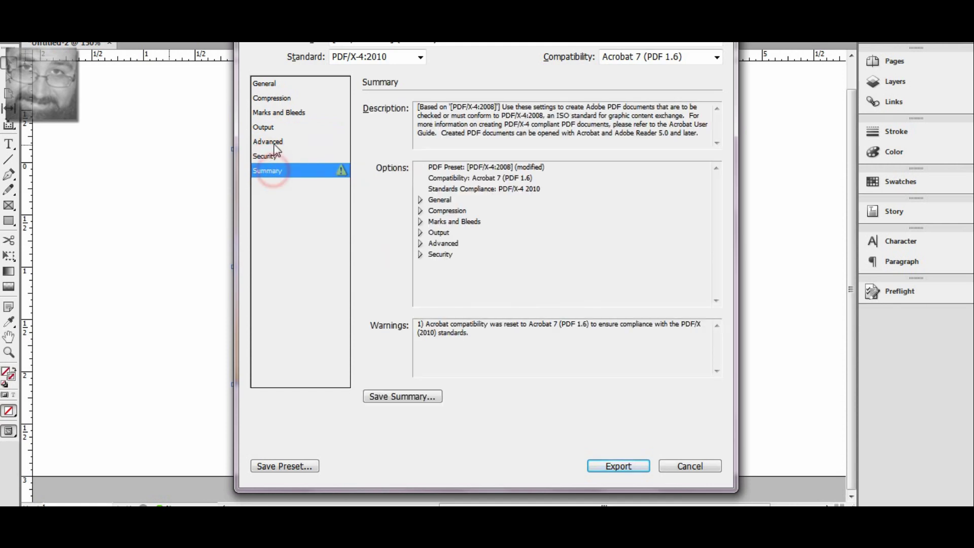
left_click(275, 128)
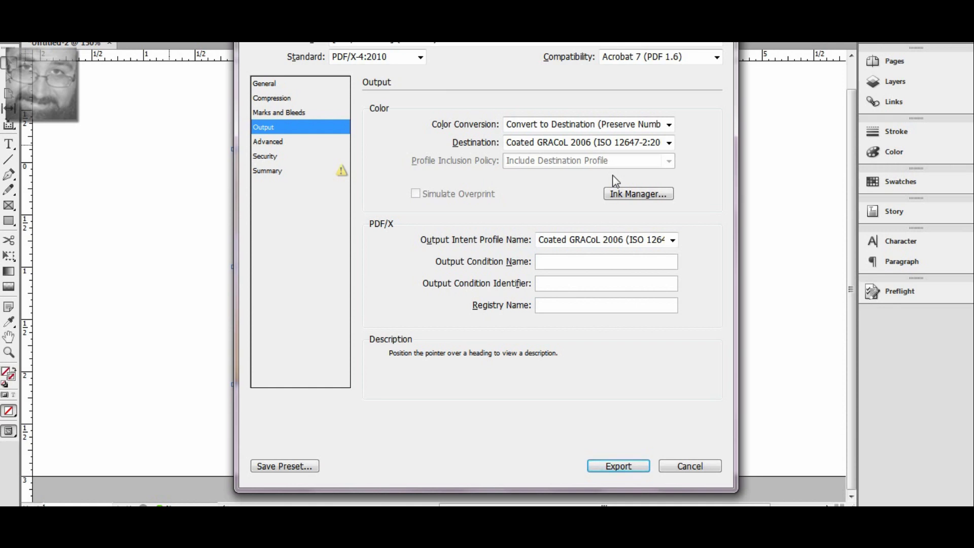
Set colour conversion to Convert to Destination (Preserve Numbers), targeting Coated GRACoL 2006.
left_click(669, 126)
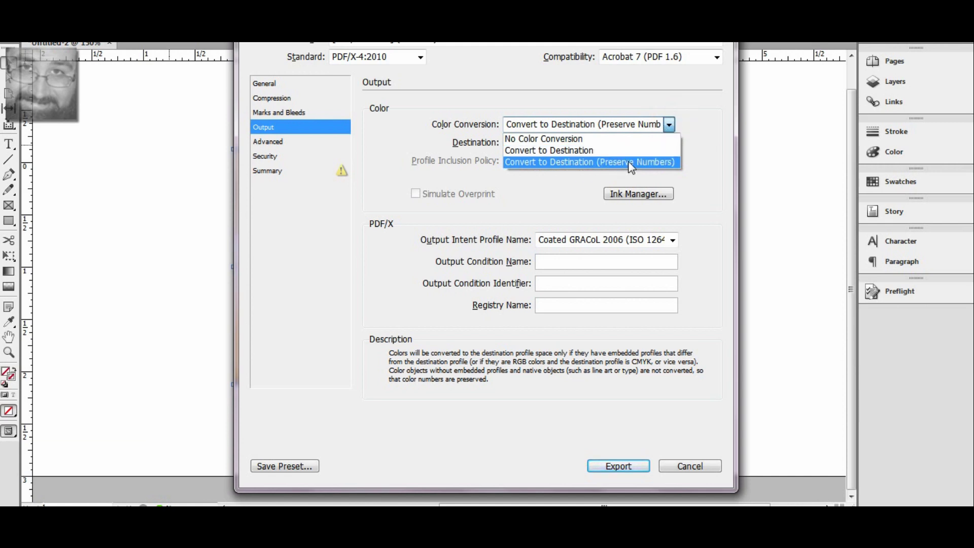
left_click(702, 154)
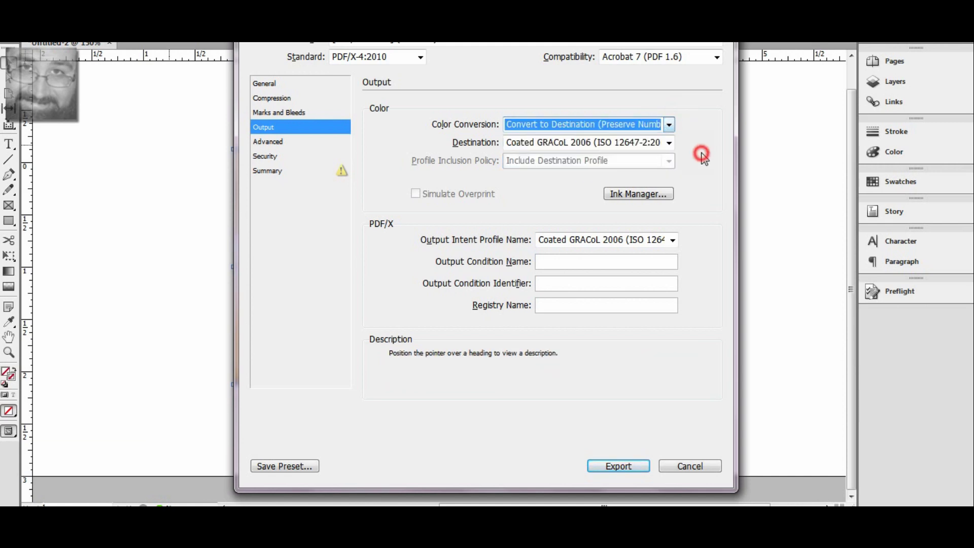
left_click(670, 143)
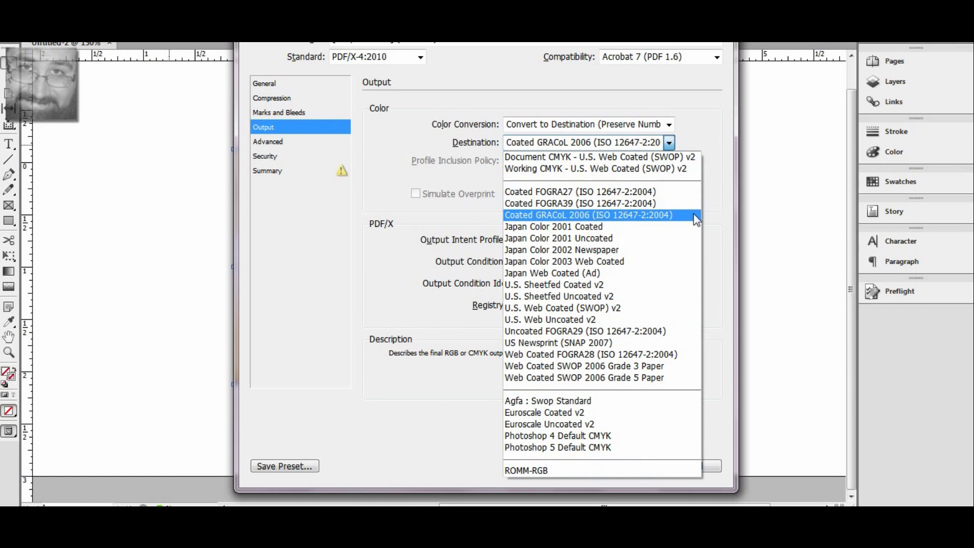
left_click(711, 184)
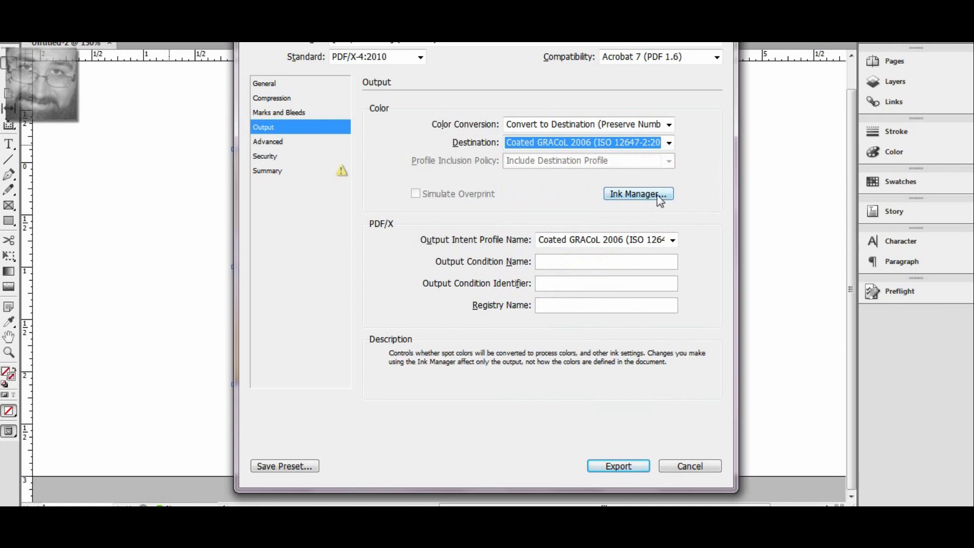
In Ink Manager, turn on Use Standard Lab Values for Spots.
left_click(641, 196)
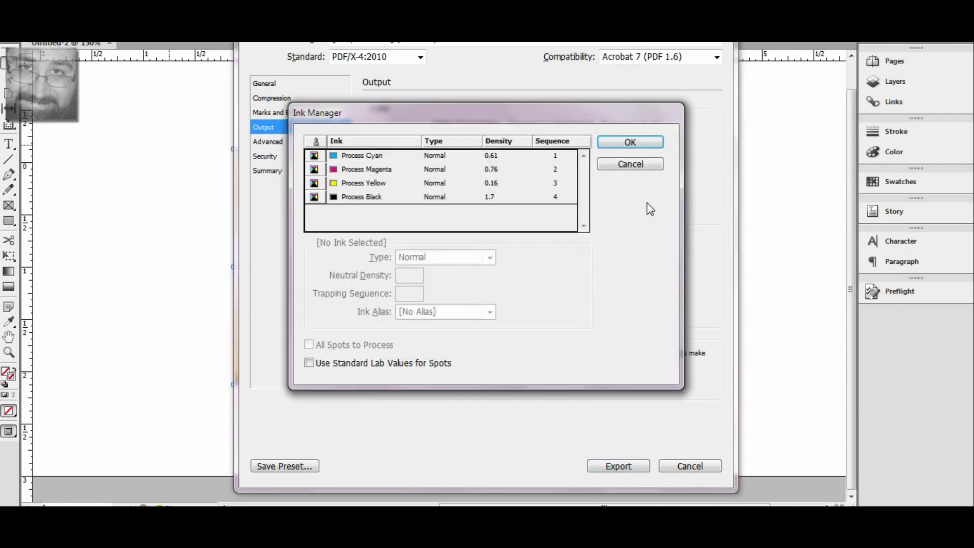
left_click(309, 363)
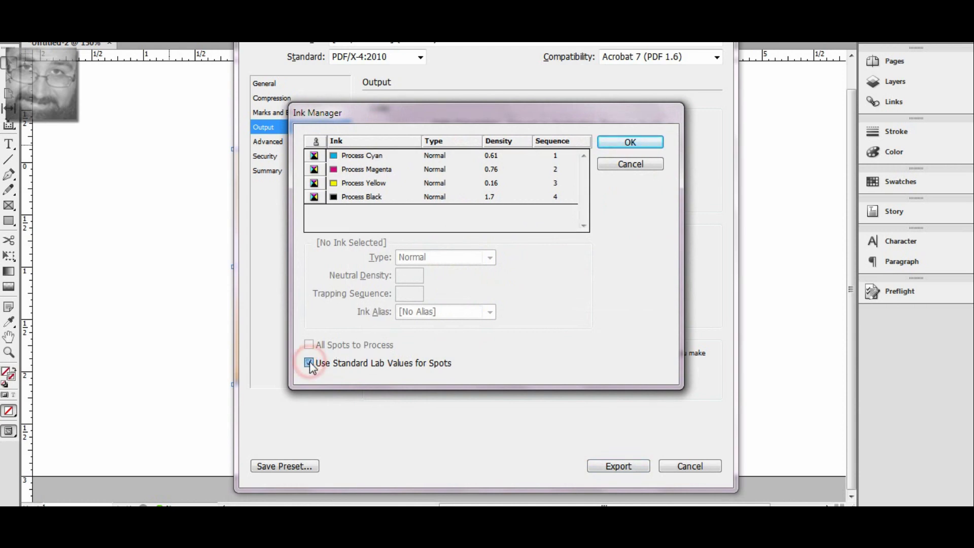
left_click(309, 363)
double_click(310, 364)
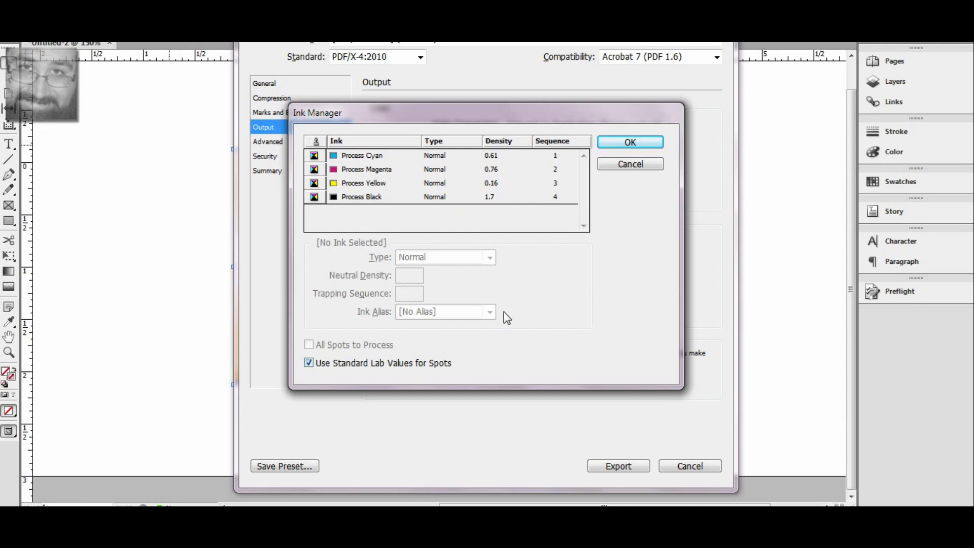
left_click(629, 146)
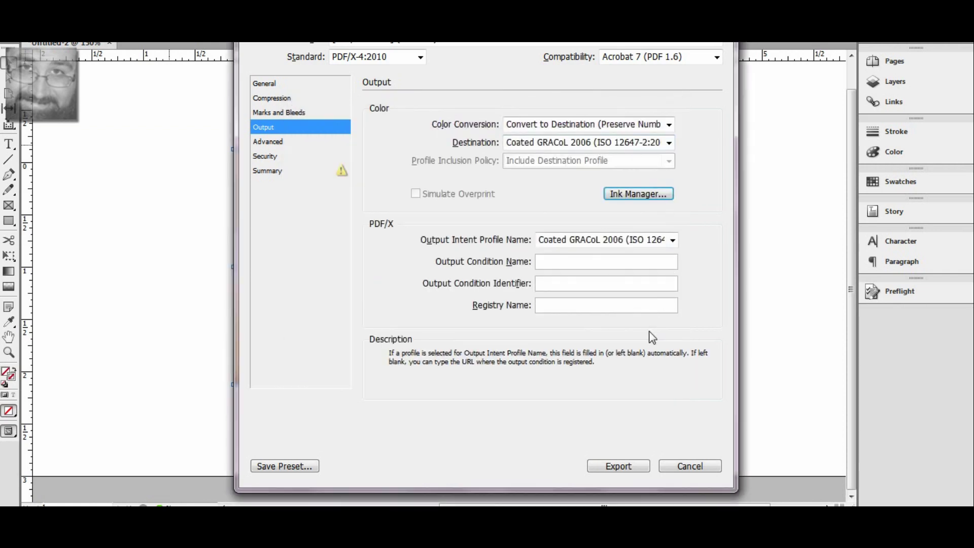
Check the Advanced and Security panels, then view the Summary's Acrobat 7 compatibility warning.
left_click(280, 143)
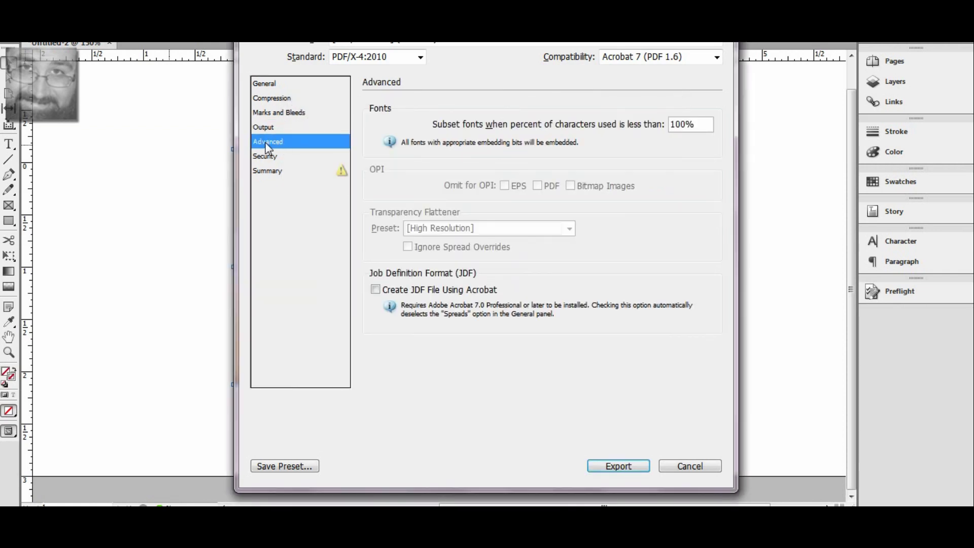
left_click(268, 158)
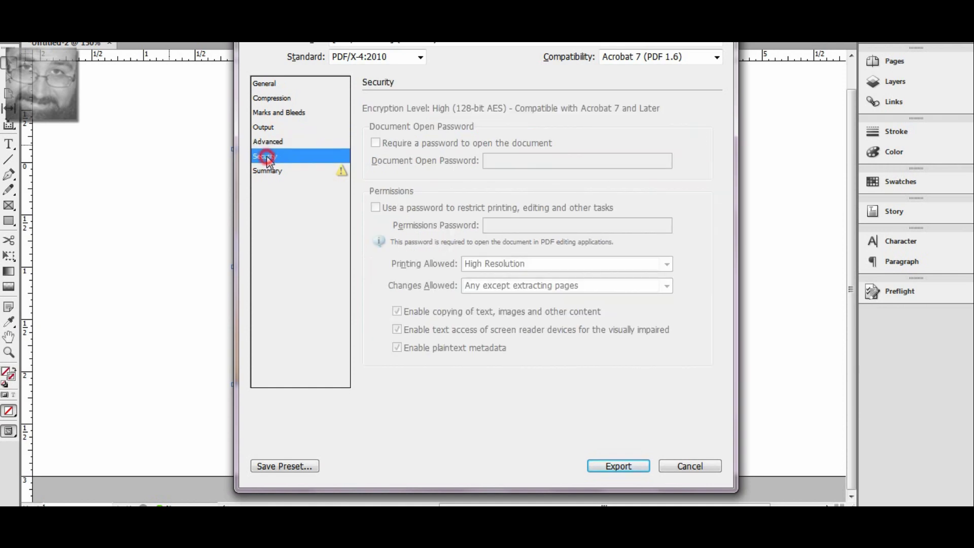
left_click(271, 175)
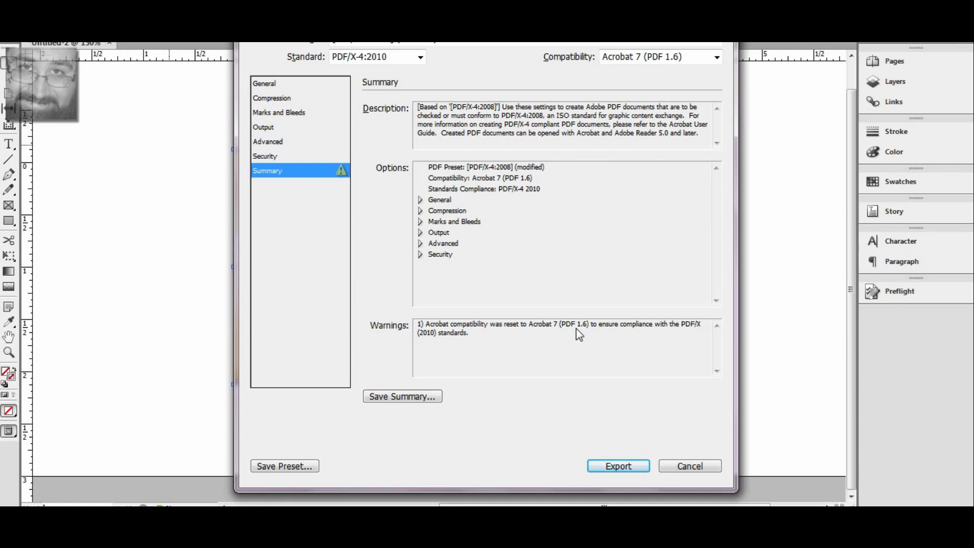
Keep Acrobat 7 (PDF 1.6) compatibility and export the card as a PDF/X-4 file.
left_click(717, 57)
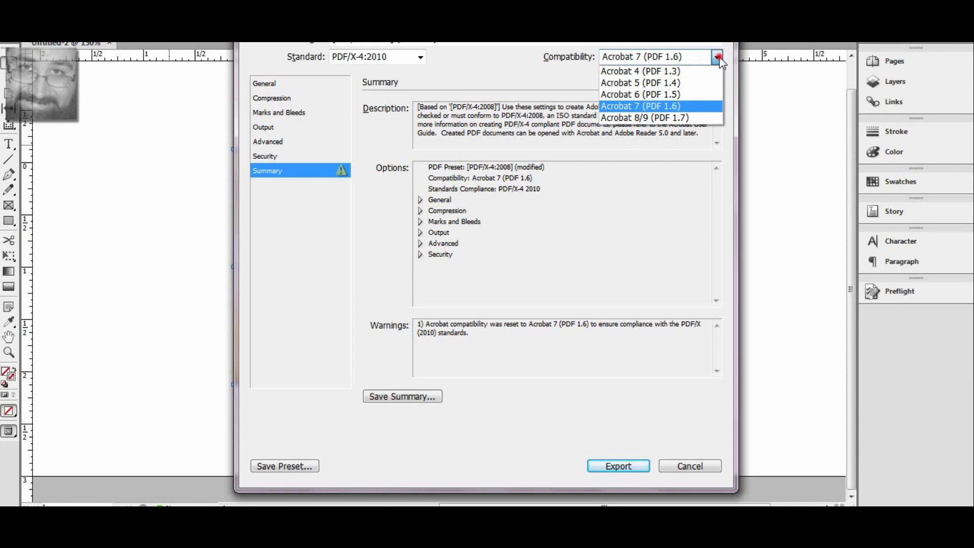
left_click(717, 58)
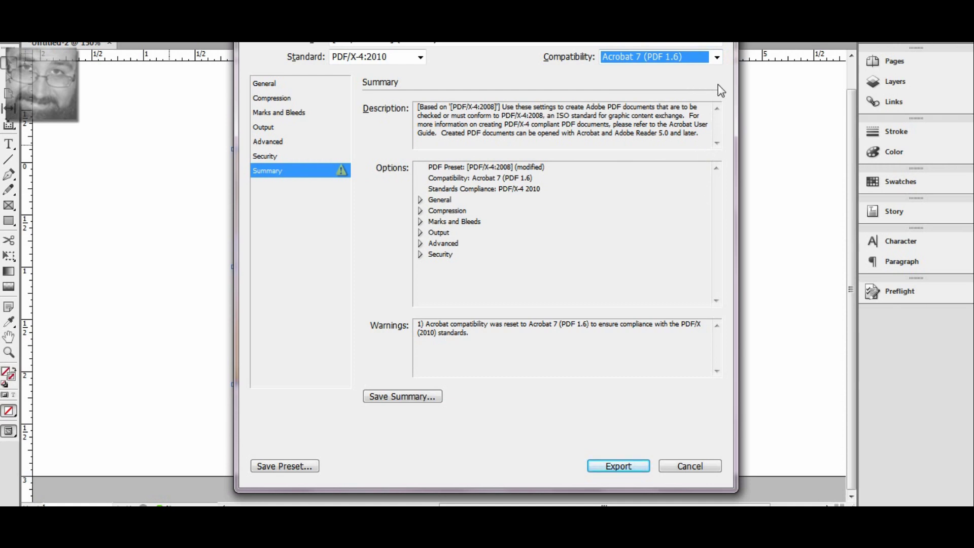
left_click(717, 58)
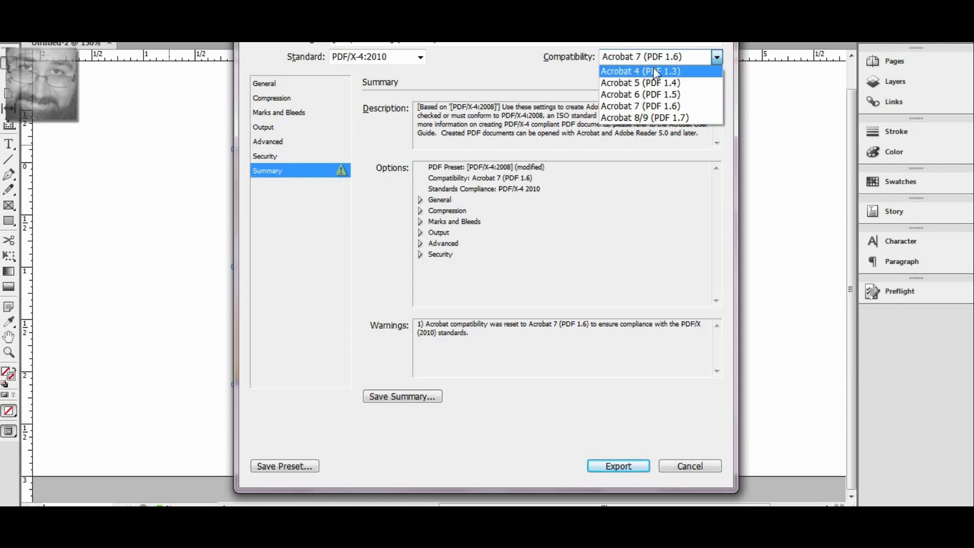
left_click(717, 58)
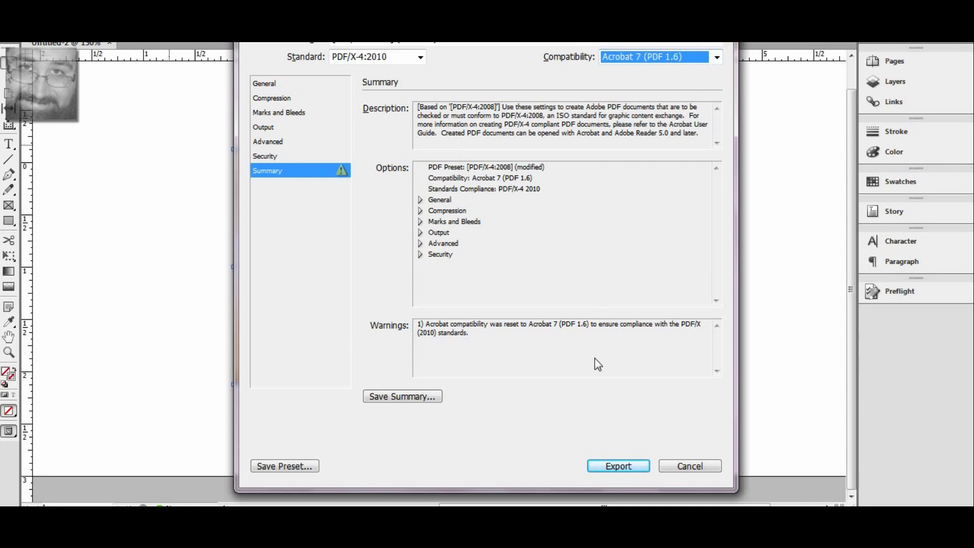
left_click(625, 465)
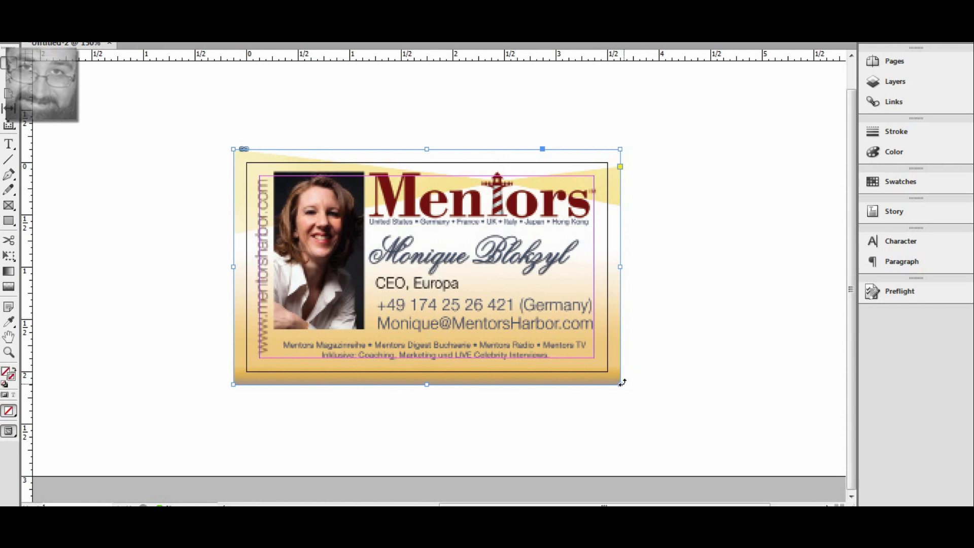
Shift the card image to show its bleed, restore it, then open the exported EU PDF in Acrobat.
mouse_move(519, 263)
left_mouse_down()
mouse_move(353, 229)
mouse_move(536, 265)
left_mouse_up()
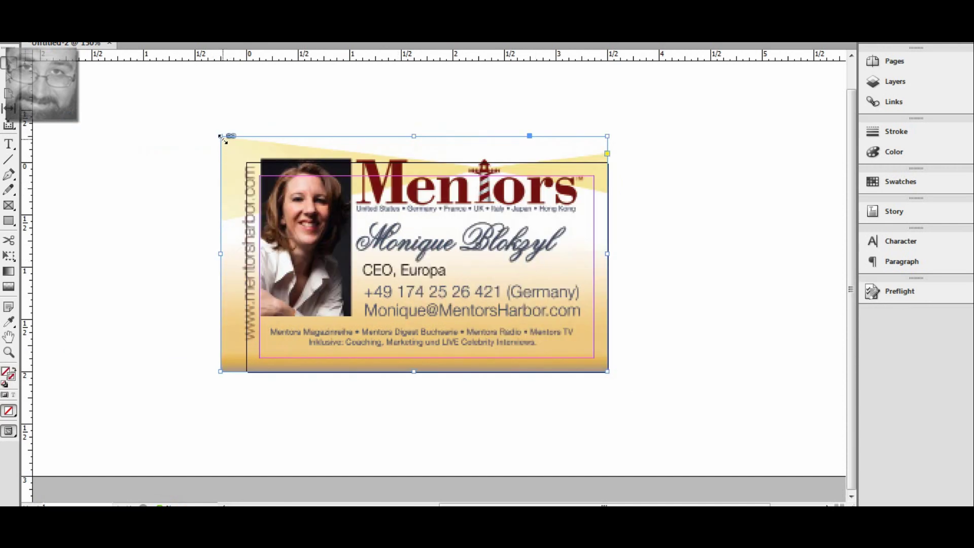
left_click_drag(222, 133, 246, 162)
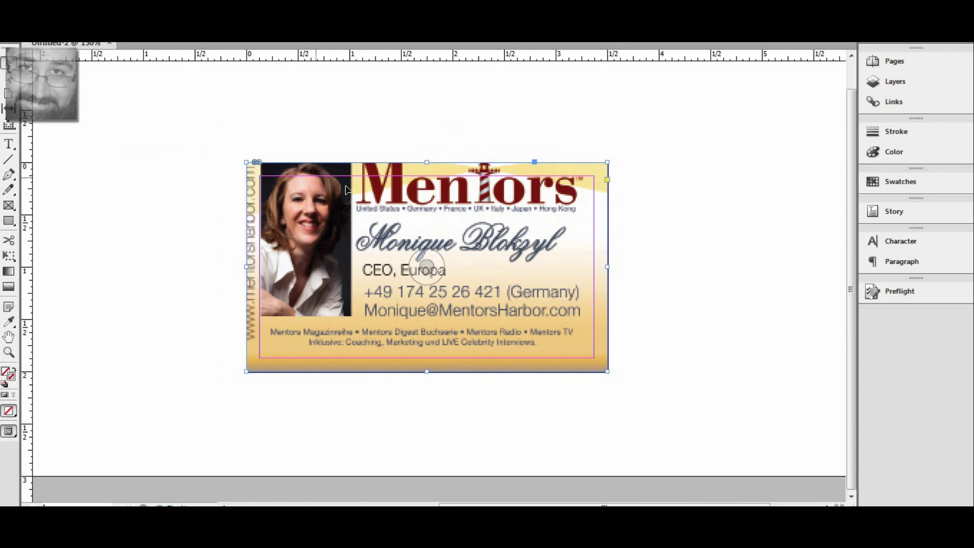
right_click(374, 223)
left_click(180, 245)
left_click(431, 227)
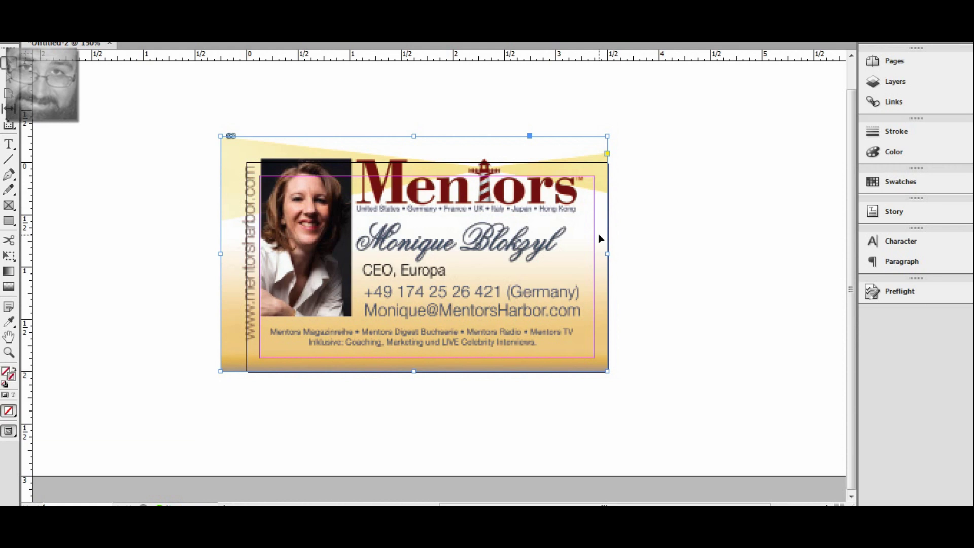
key("ctrl+z")
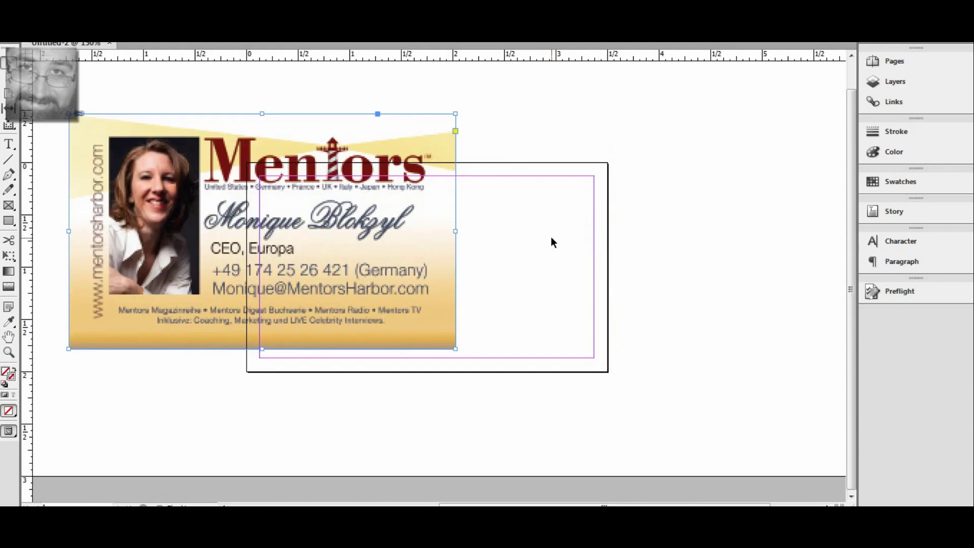
key("ctrl+shift+z")
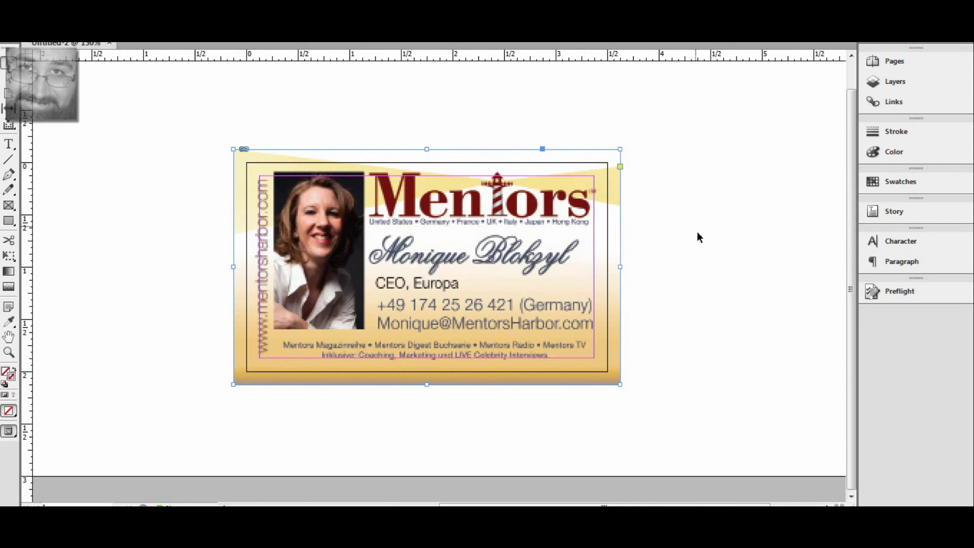
key("alt+Tab")
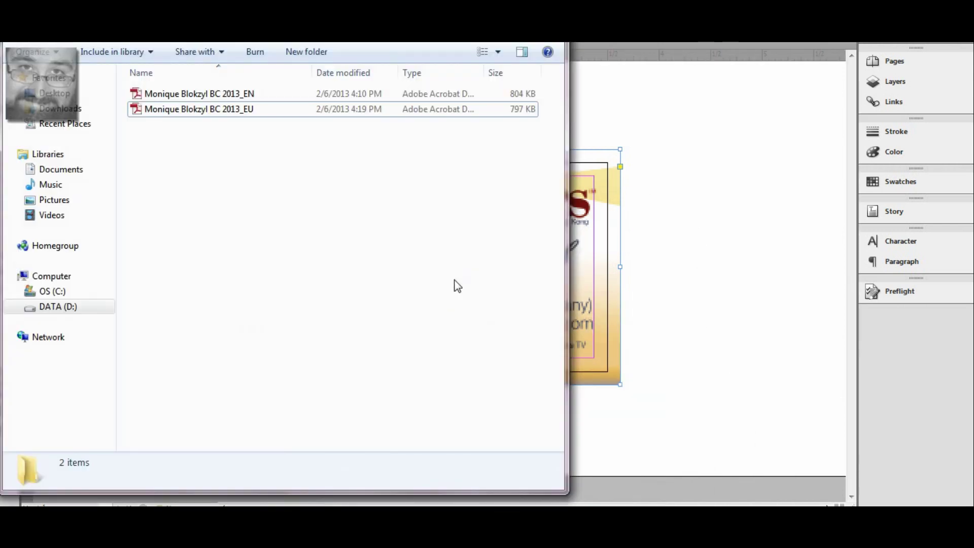
double_click(219, 109)
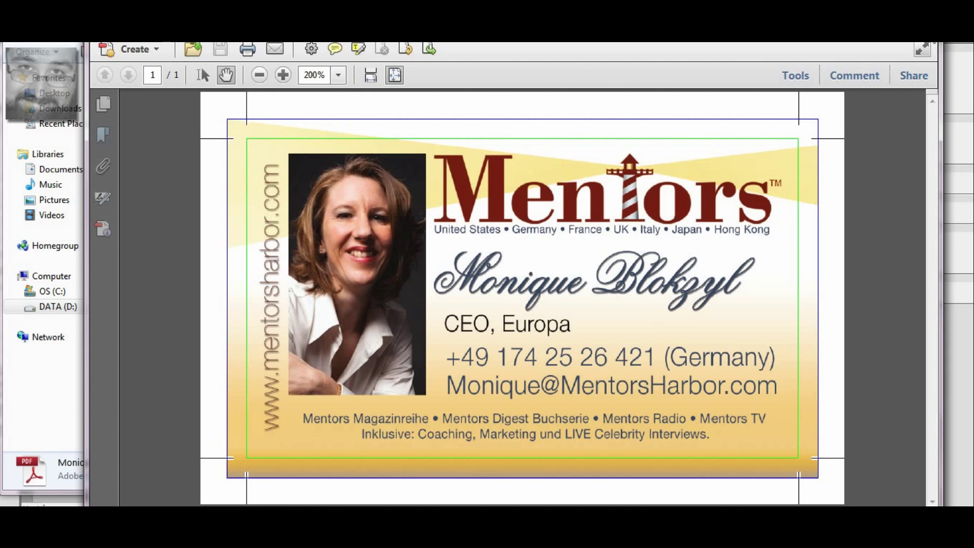
Close the business-card PDF in Acrobat with Ctrl+W.
key("ctrl+w")
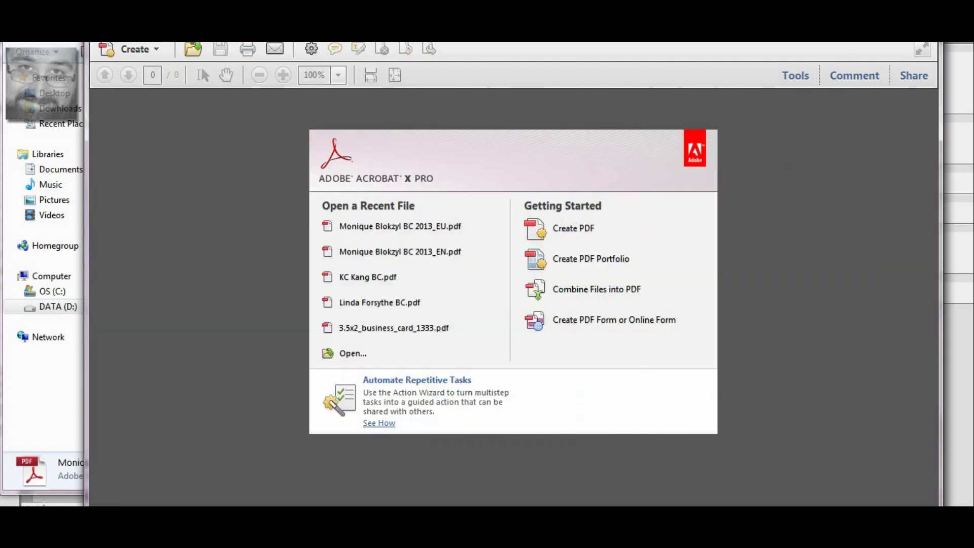
Quit Acrobat with Ctrl+Q.
key("ctrl+q")
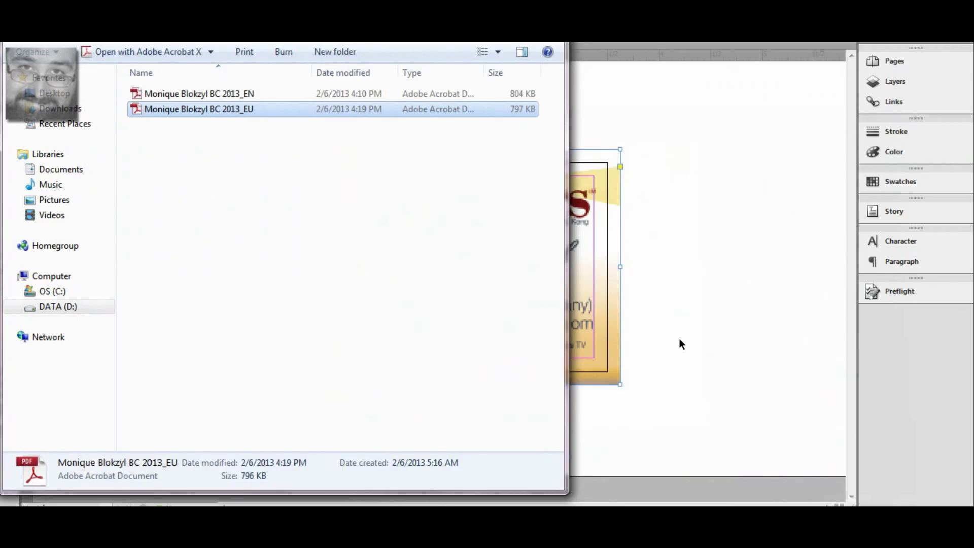